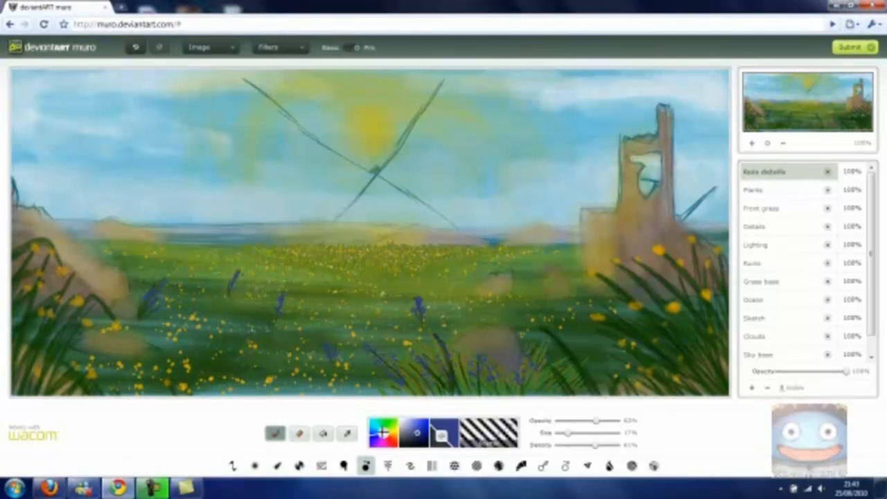
- Sample a brown colour from the ruined tower with the eyedropper, darken it slightly, and return to the brush
click(347, 433)
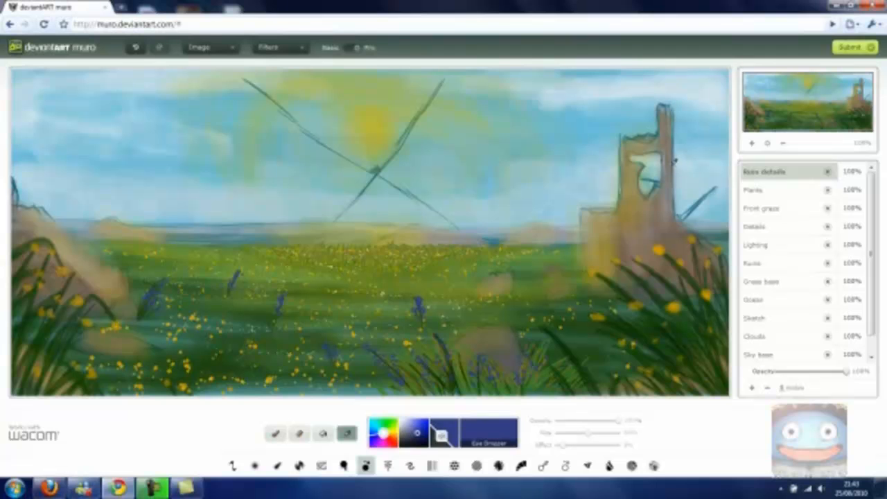
click(672, 161)
drag(406, 429, 414, 438)
click(273, 437)
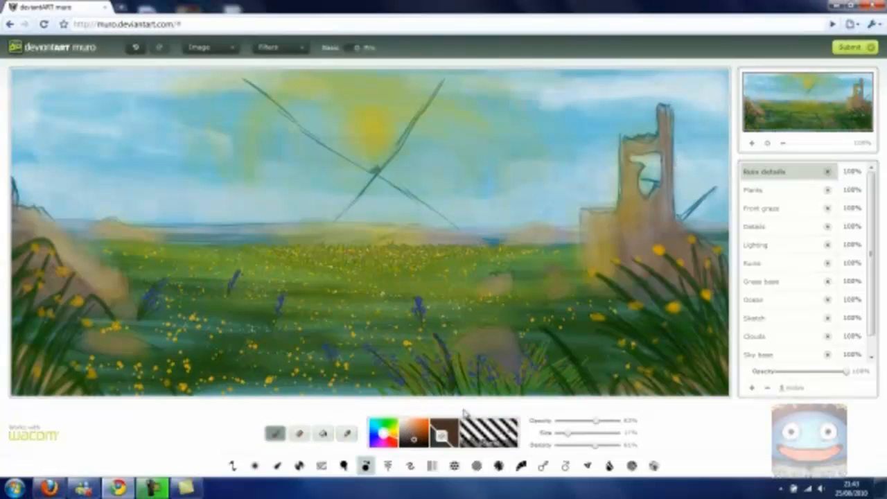
- Switch to a softer brush at about 37% opacity and set its size to about 57%
mouse_move(590, 421)
mouse_down()
mouse_move(578, 421)
mouse_move(586, 434)
mouse_move(572, 420)
mouse_up()
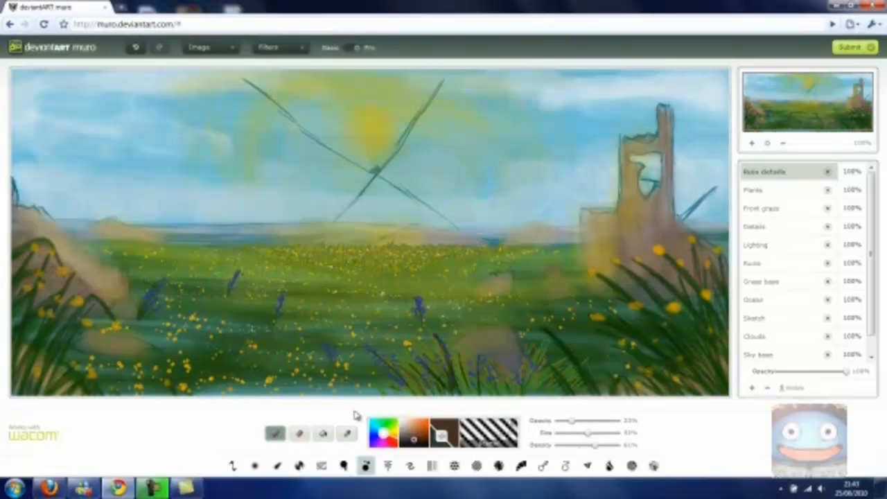
click(277, 466)
drag(570, 428, 595, 431)
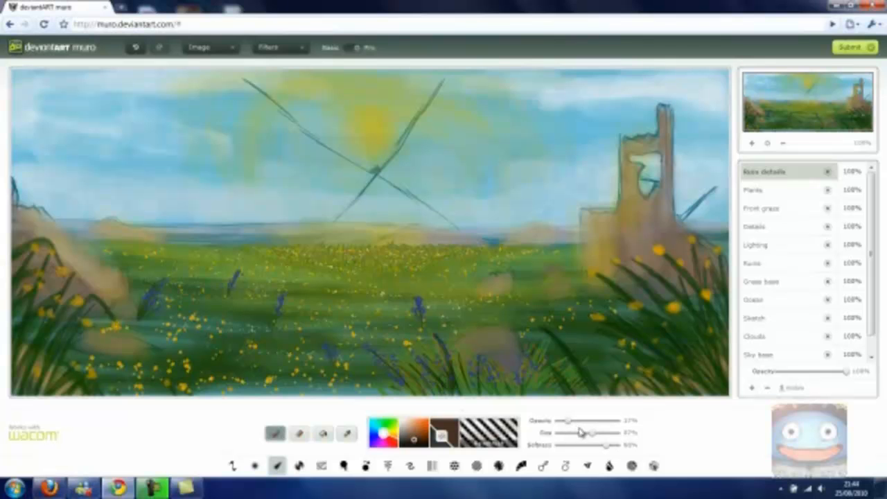
- Shade the ruined tower and the rocks along the left edge with dark brown strokes
mouse_move(665, 112)
mouse_down()
mouse_move(670, 218)
mouse_move(724, 270)
mouse_up()
drag(684, 239, 708, 285)
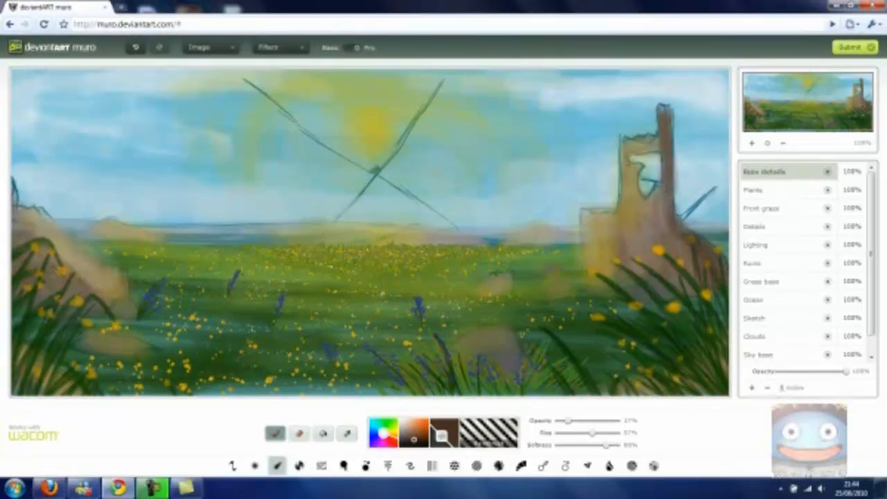
mouse_move(636, 167)
mouse_down()
mouse_move(642, 201)
mouse_move(632, 165)
mouse_up()
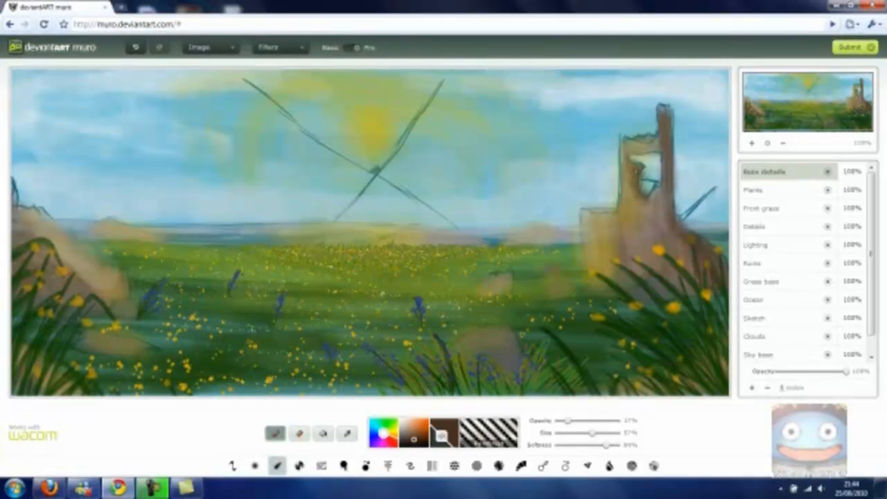
mouse_move(671, 117)
mouse_down()
mouse_move(673, 230)
mouse_move(708, 296)
mouse_up()
drag(20, 244, 16, 210)
drag(39, 284, 48, 293)
- Reduce the brush size and paint small brown rocks and hills across the meadow and horizon
drag(592, 433, 580, 432)
mouse_move(512, 347)
mouse_down()
mouse_move(505, 334)
mouse_move(511, 359)
mouse_move(501, 366)
mouse_up()
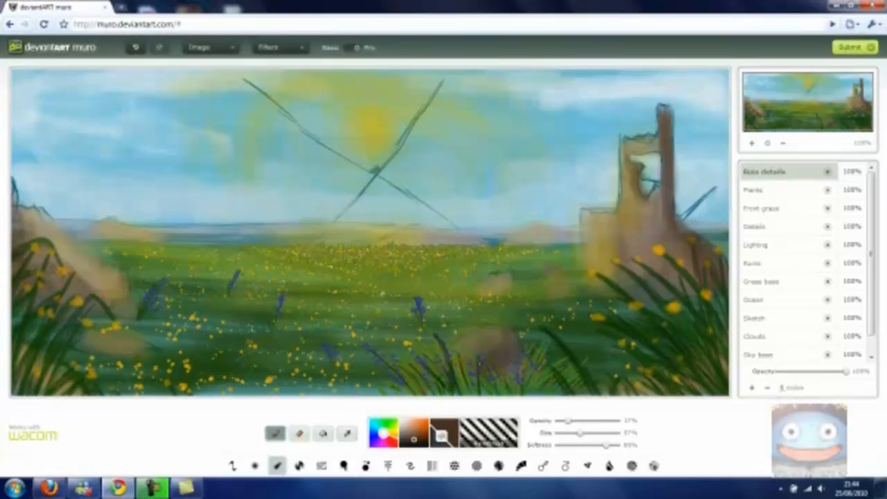
drag(503, 331, 513, 365)
drag(549, 287, 562, 297)
drag(511, 277, 482, 298)
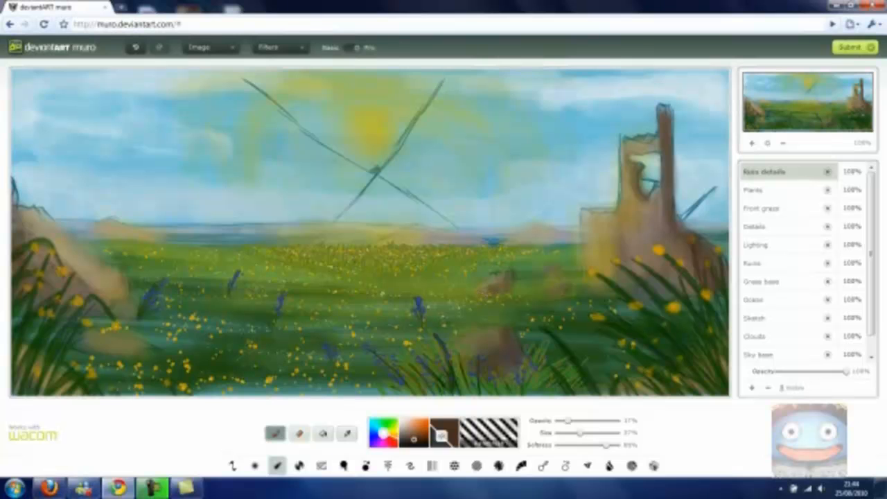
mouse_move(88, 340)
mouse_down()
mouse_move(91, 349)
mouse_move(113, 356)
mouse_move(96, 341)
mouse_move(121, 351)
mouse_up()
mouse_move(535, 228)
mouse_down()
mouse_move(572, 241)
mouse_move(539, 241)
mouse_up()
mouse_move(449, 235)
mouse_down()
mouse_move(478, 239)
mouse_move(404, 247)
mouse_up()
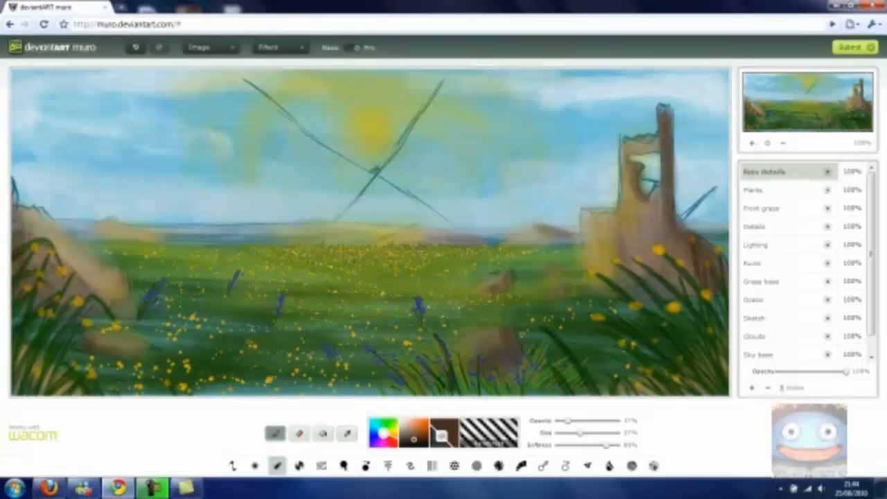
drag(557, 232, 537, 242)
mouse_move(104, 223)
mouse_down()
mouse_move(90, 235)
mouse_move(105, 226)
mouse_move(114, 236)
mouse_move(74, 237)
mouse_up()
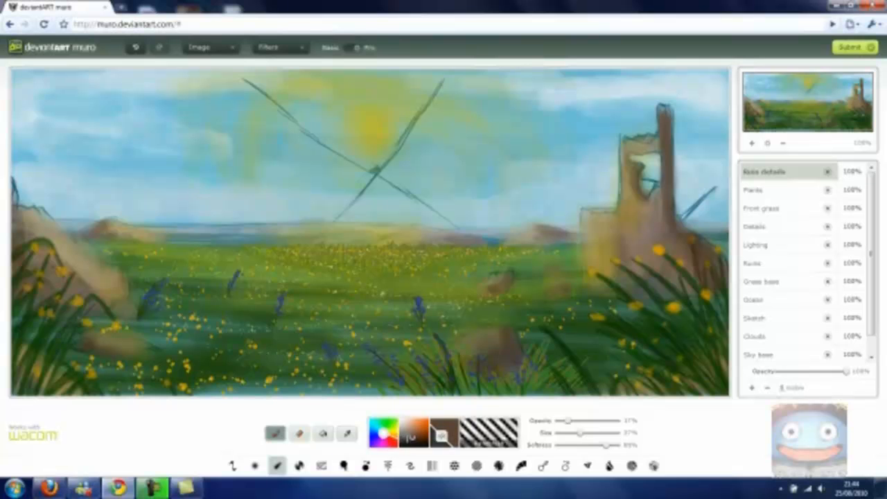
- Set the brush size to about 5% and add fine brown details to the tower window and distant rocks
drag(580, 434, 560, 437)
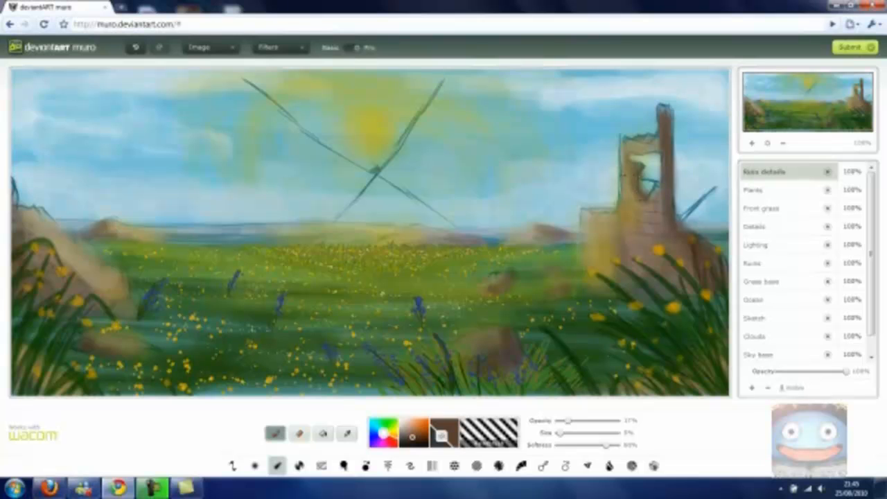
mouse_move(619, 141)
mouse_down()
mouse_move(652, 155)
mouse_move(621, 152)
mouse_up()
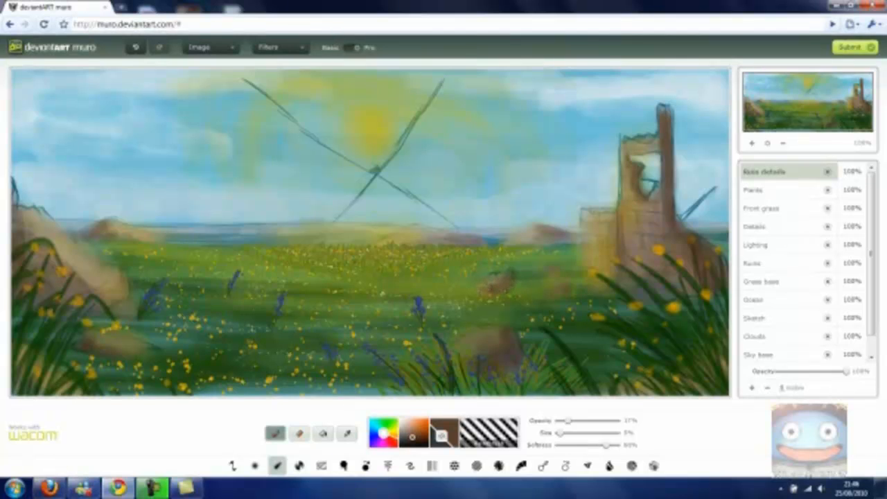
drag(410, 441, 420, 441)
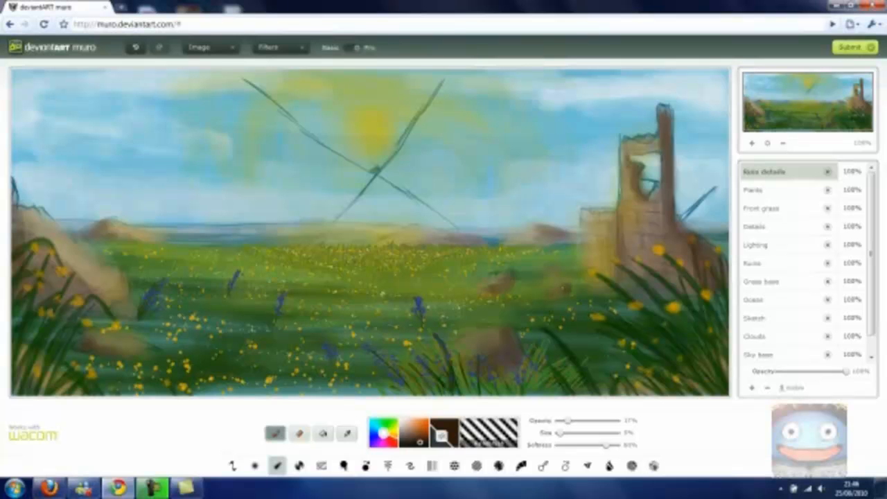
drag(560, 268, 551, 276)
drag(539, 223, 583, 239)
drag(447, 235, 471, 237)
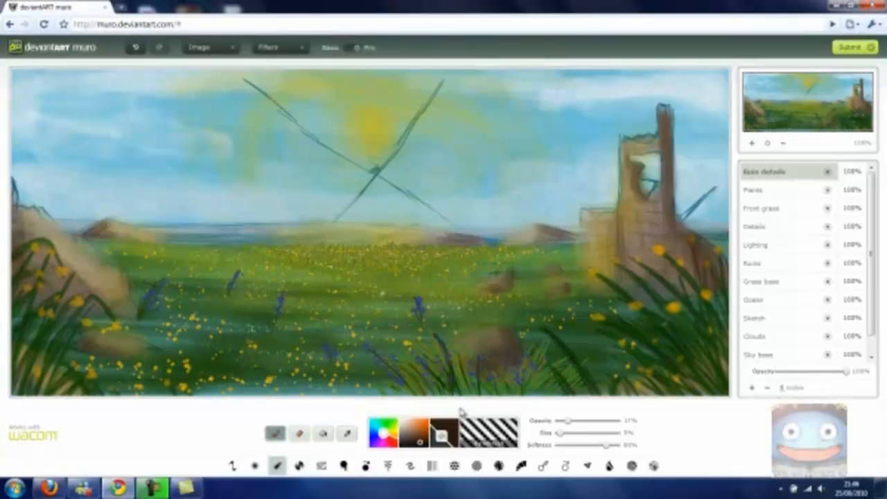
- Switch to the textured brush, pick a dark green, and set size to about 19% and density to 100%
click(366, 465)
click(394, 419)
click(422, 441)
click(425, 439)
click(423, 441)
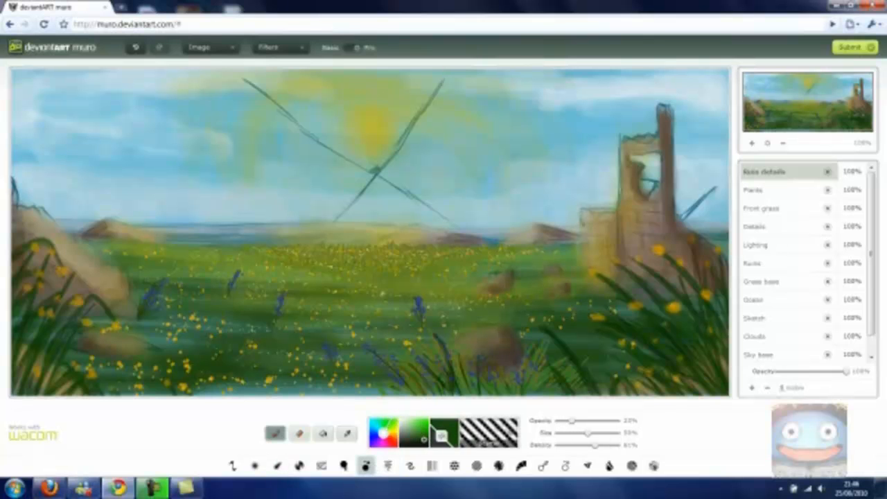
drag(587, 432, 563, 433)
drag(594, 445, 618, 445)
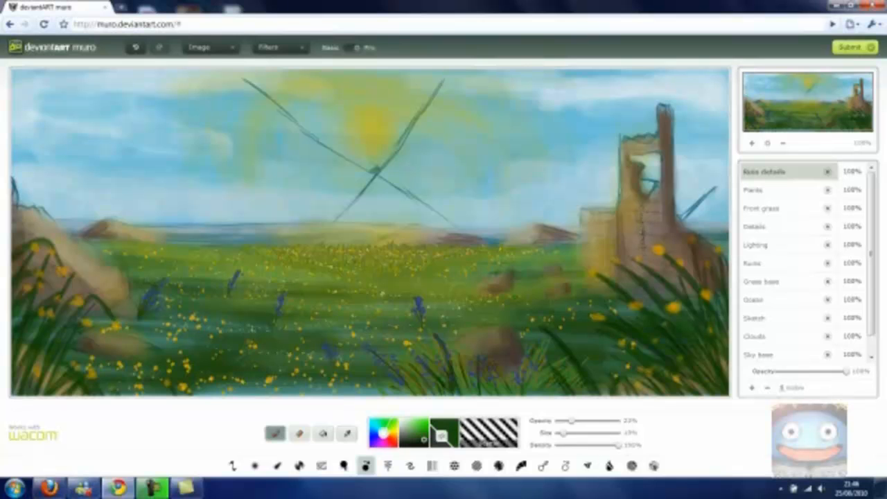
- Paint green ivy climbing over the ruined tower and its side wall at about 52% opacity
drag(644, 201, 643, 225)
drag(575, 424, 592, 424)
mouse_move(653, 191)
mouse_down()
mouse_move(649, 227)
mouse_move(648, 191)
mouse_move(642, 205)
mouse_up()
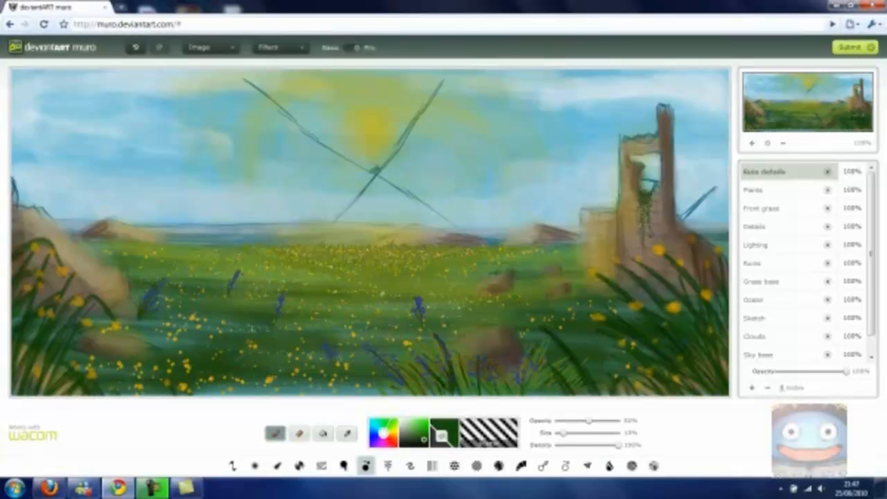
mouse_move(629, 142)
mouse_down()
mouse_move(654, 137)
mouse_move(646, 177)
mouse_move(657, 143)
mouse_up()
mouse_move(652, 146)
mouse_down()
mouse_move(653, 155)
mouse_move(658, 137)
mouse_move(633, 145)
mouse_up()
mouse_move(635, 139)
mouse_down()
mouse_move(627, 145)
mouse_move(641, 146)
mouse_move(621, 149)
mouse_move(660, 135)
mouse_up()
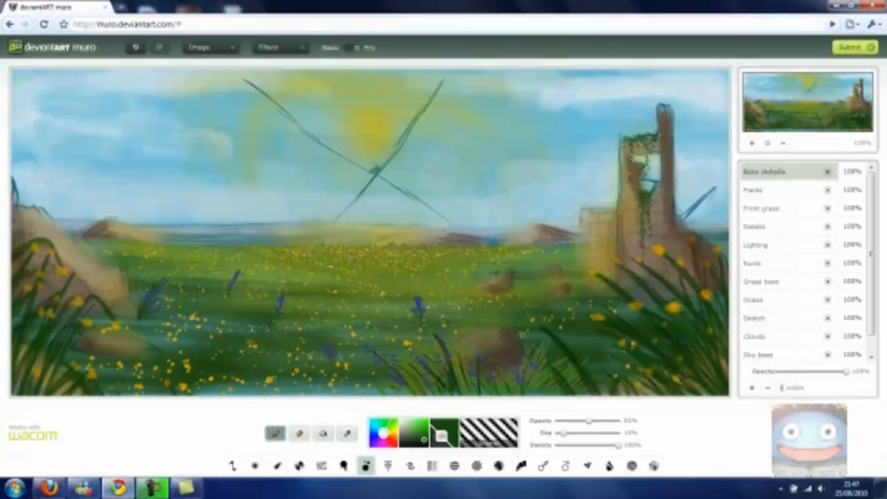
mouse_move(682, 232)
mouse_down()
mouse_move(689, 245)
mouse_move(698, 243)
mouse_up()
mouse_move(599, 212)
mouse_down()
mouse_move(604, 266)
mouse_move(613, 220)
mouse_move(592, 223)
mouse_move(593, 240)
mouse_move(609, 204)
mouse_up()
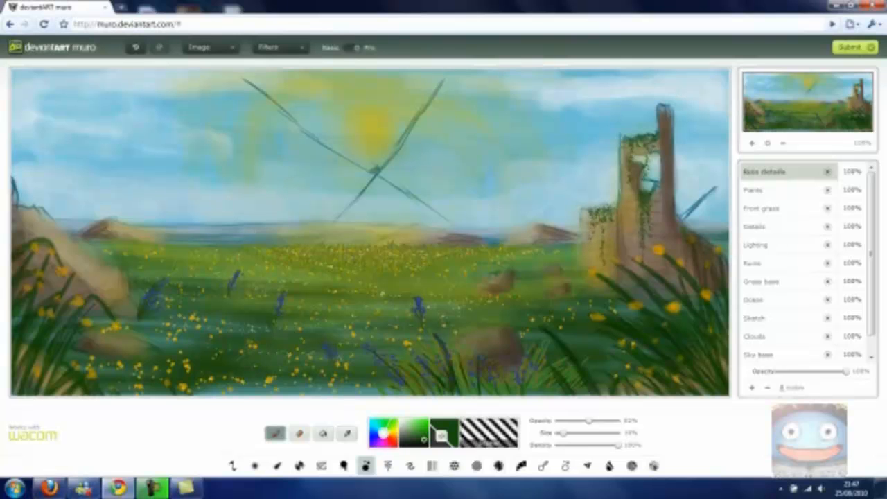
drag(591, 232, 599, 257)
- Enlarge the brush to about 23% and add green moss on the meadow rock and the left-edge rocks
drag(501, 276, 497, 277)
drag(564, 433, 573, 435)
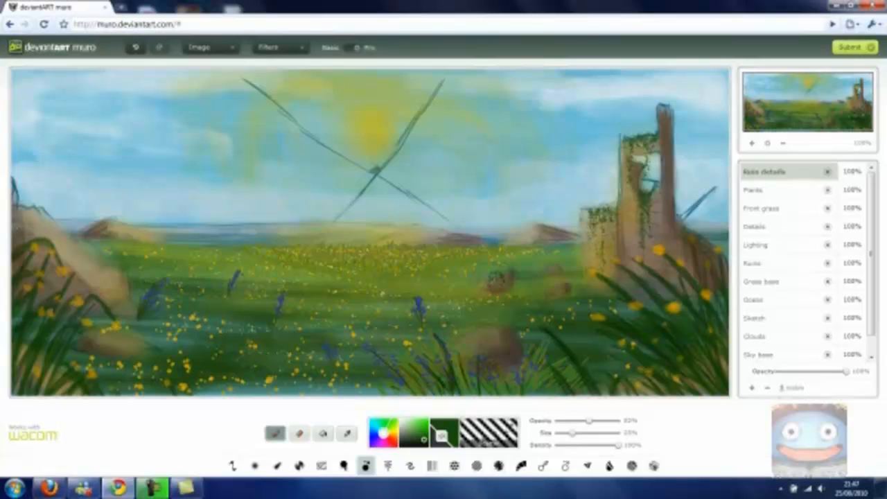
drag(18, 228, 27, 236)
drag(103, 294, 118, 294)
mouse_move(25, 233)
mouse_down()
mouse_move(32, 235)
mouse_move(18, 212)
mouse_up()
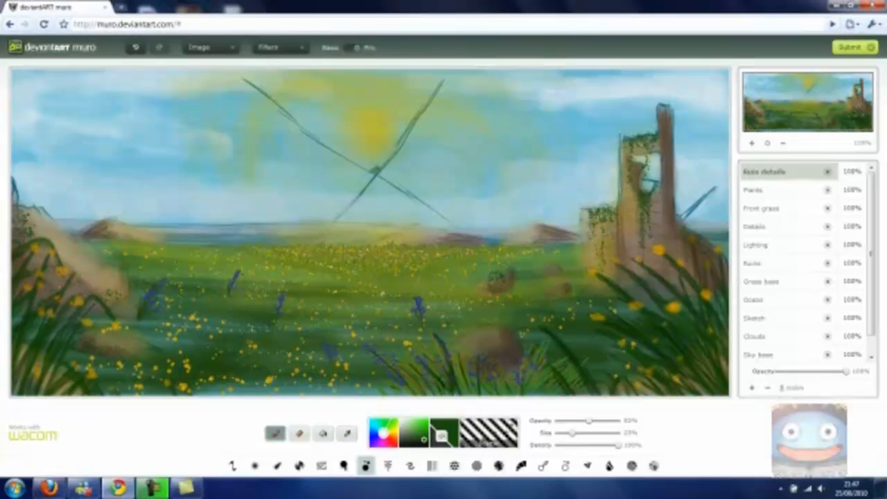
mouse_move(103, 228)
mouse_down()
mouse_move(118, 233)
mouse_move(95, 235)
mouse_up()
- Pick a yellow-green colour at about 77% opacity and 7% size, and highlight the moss on the meadow rock
click(393, 427)
click(419, 428)
click(421, 432)
drag(573, 432, 605, 425)
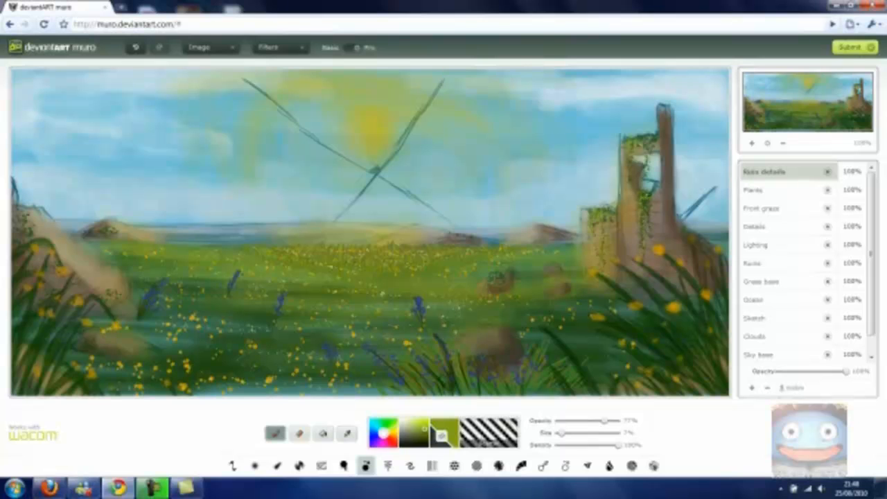
drag(499, 277, 491, 284)
- Pick a red-orange colour with about 5% size, and move the Ruin details layer below the Lighting layer
click(391, 440)
click(418, 429)
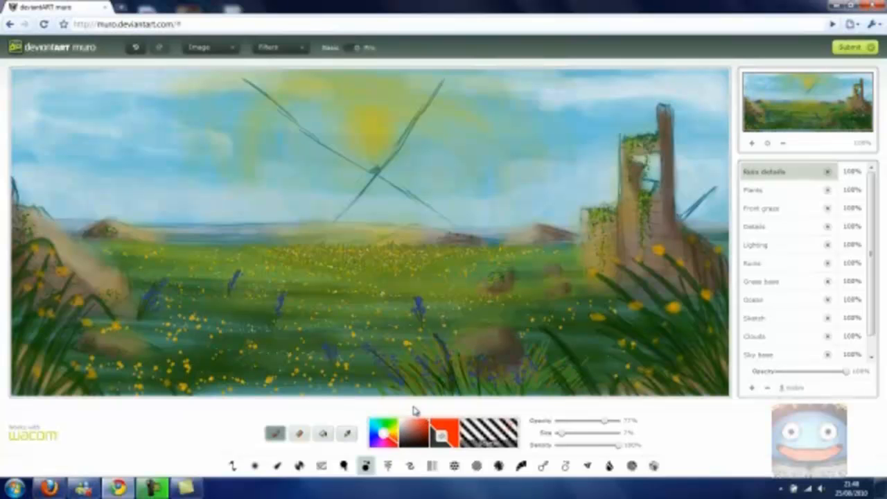
drag(563, 434, 561, 436)
drag(765, 178, 759, 262)
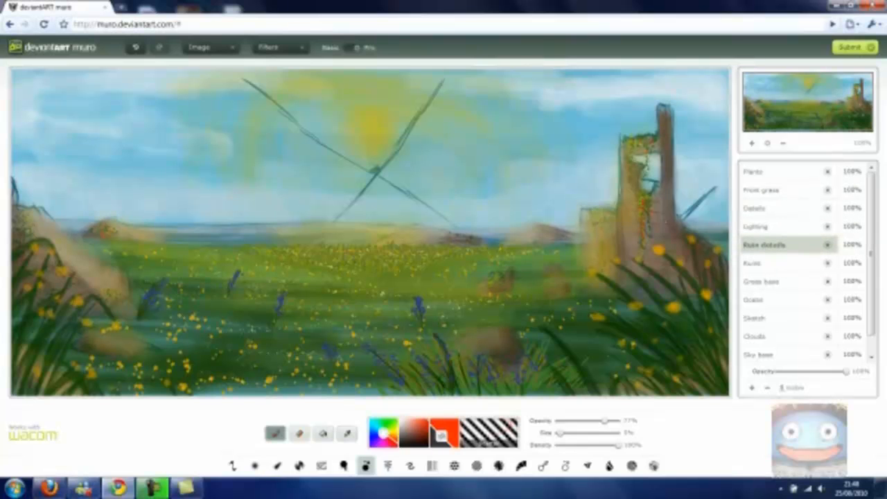